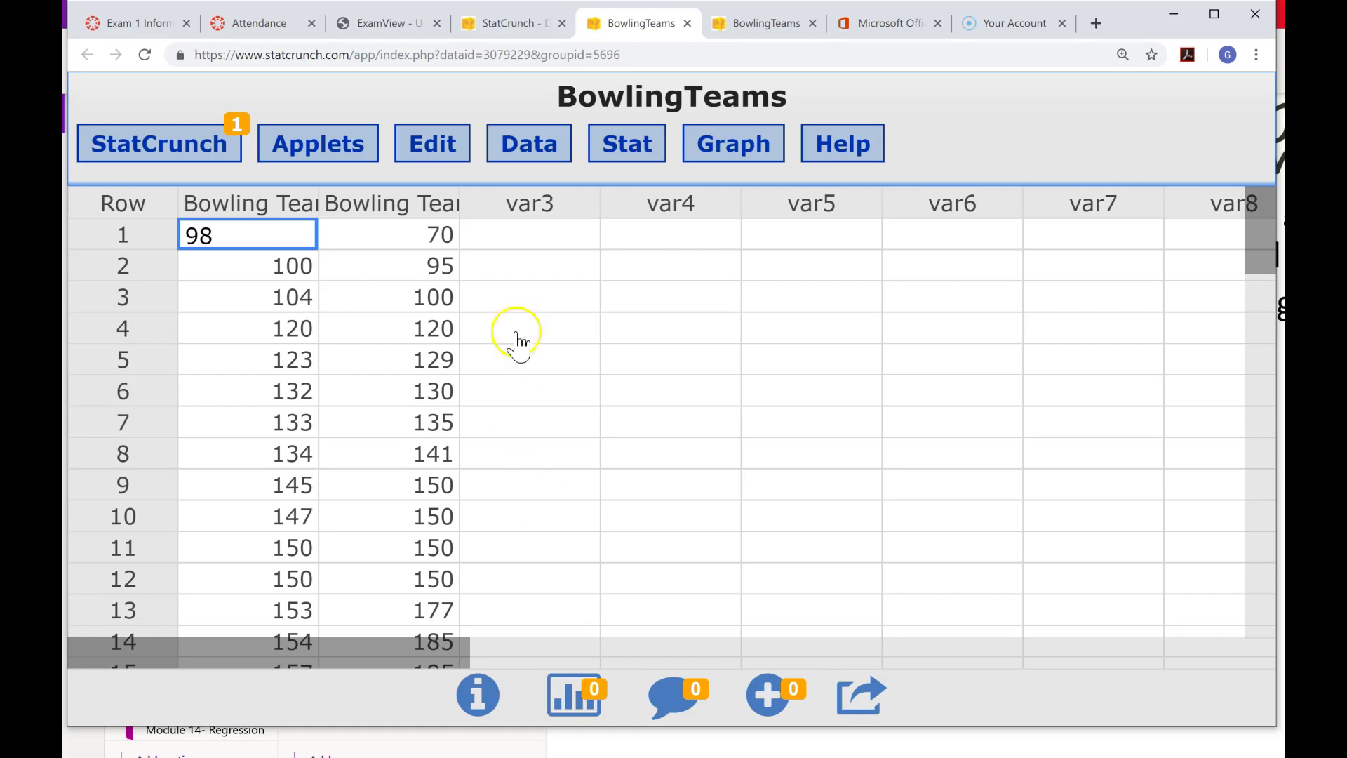
Step: Go to Stat > Summary Stats > Columns to bring up the column summary dialog
click(631, 158)
click(631, 158)
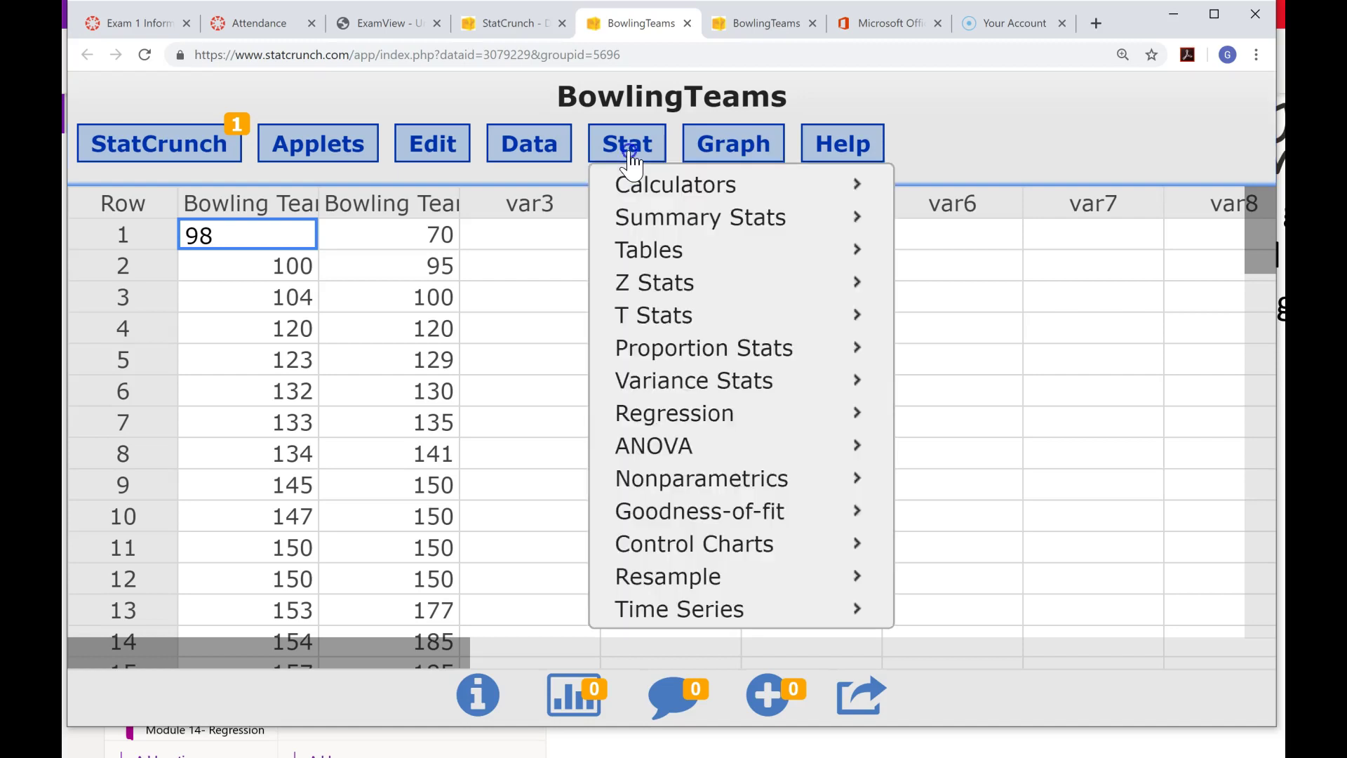
click(640, 223)
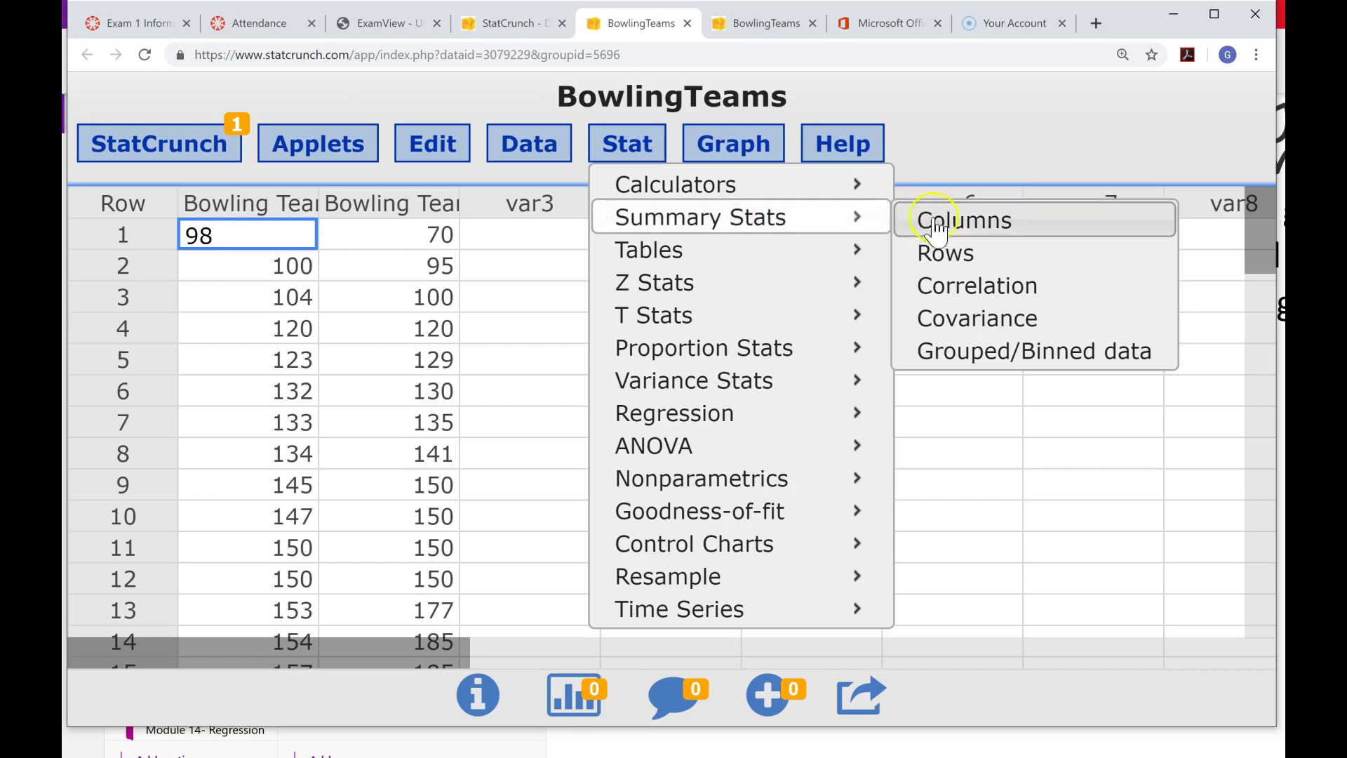
click(961, 224)
Step: Select Bowling Team 1 and Bowling Team 2 as the columns, with Team 1 listed first
click(961, 226)
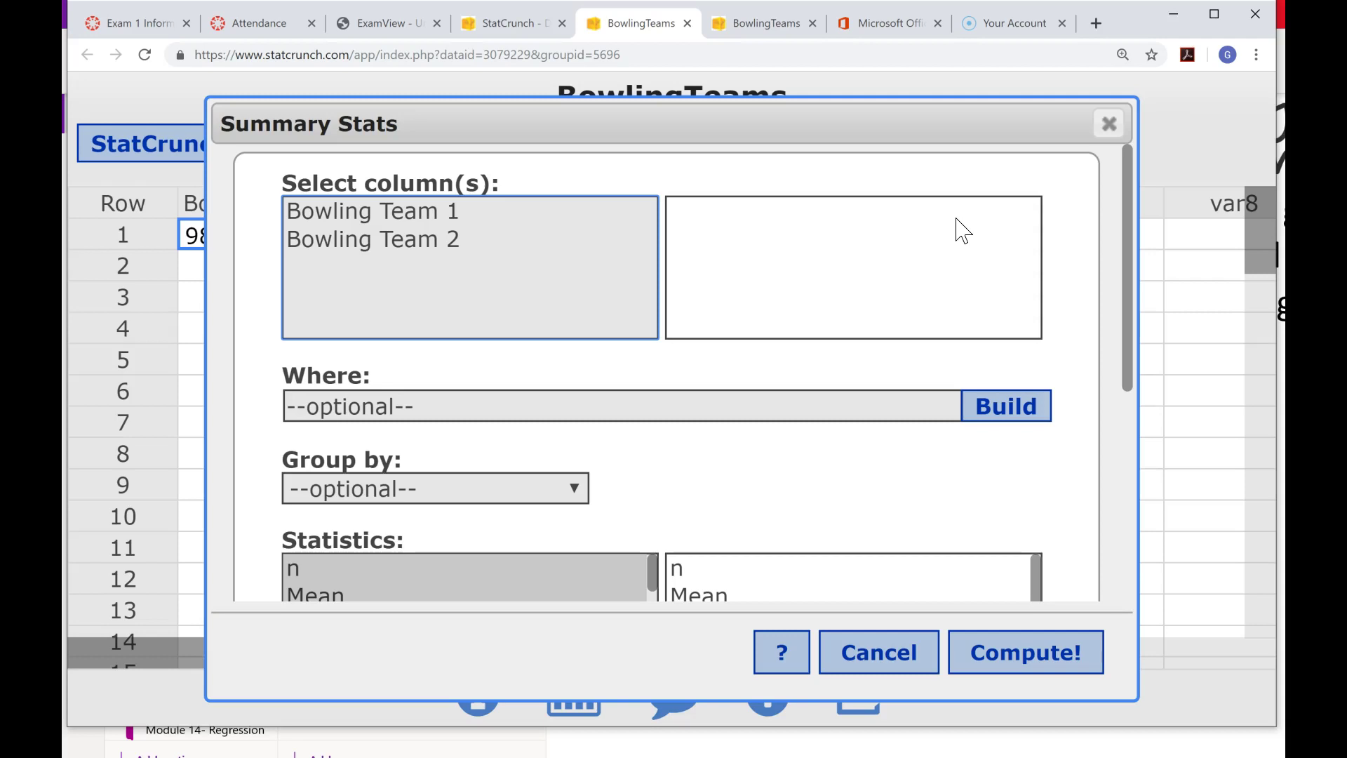
click(432, 253)
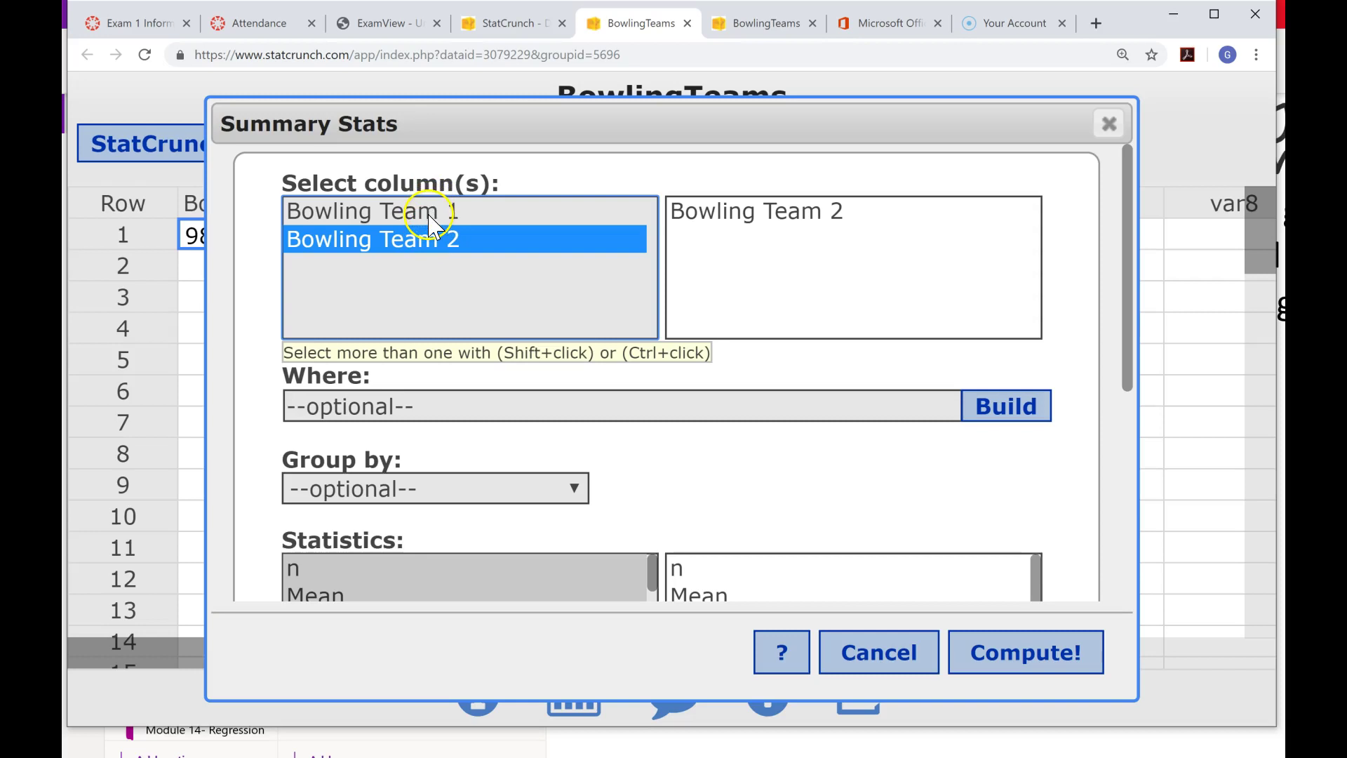
ctrl+click(430, 216)
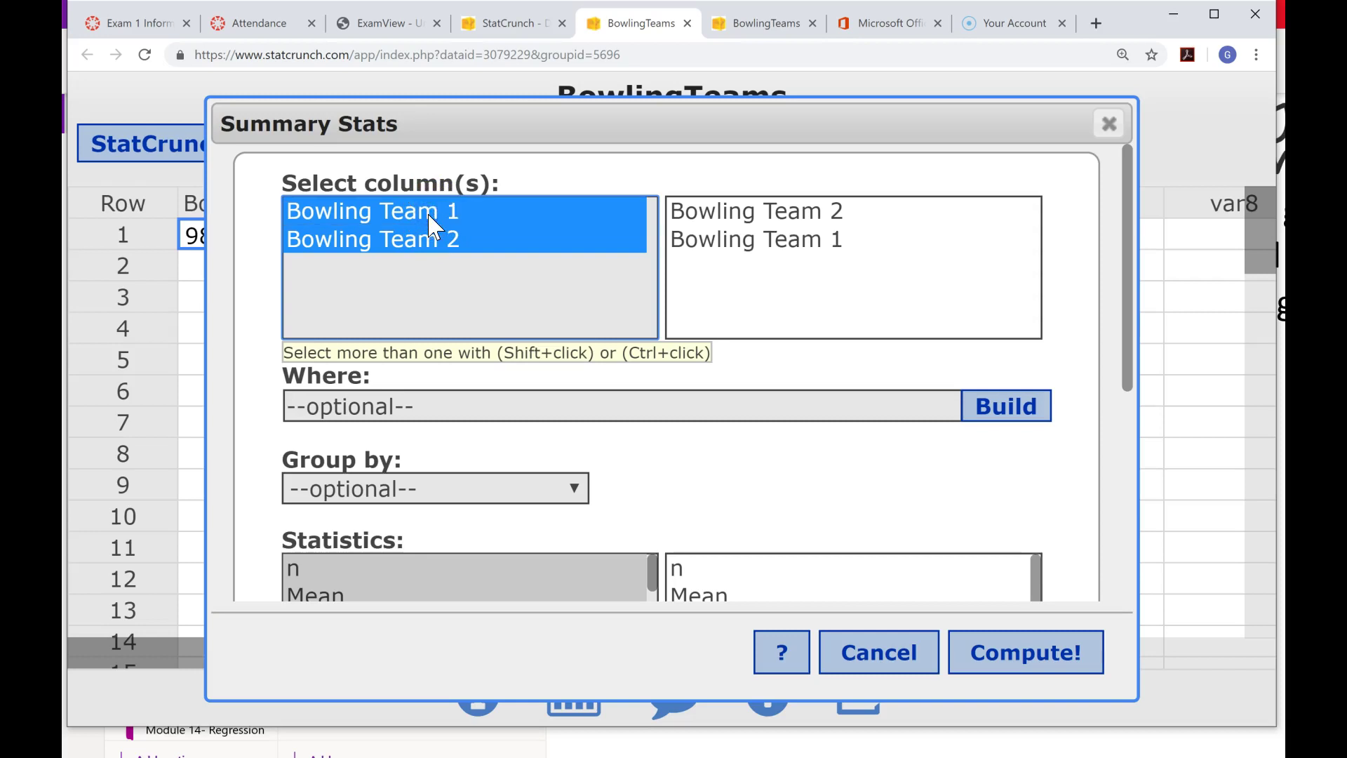
click(430, 222)
ctrl+click(424, 245)
scroll(764, 476, down, 2)
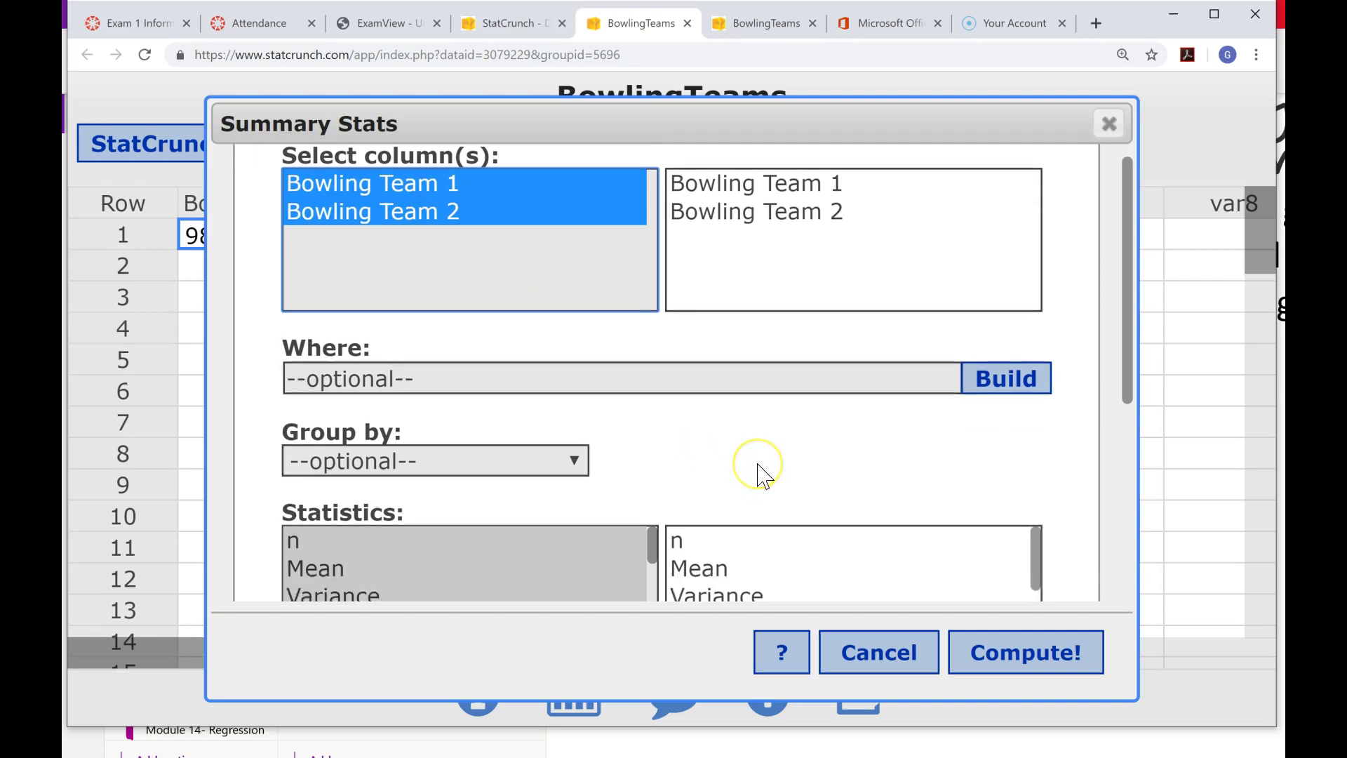
scroll(762, 475, down, 2)
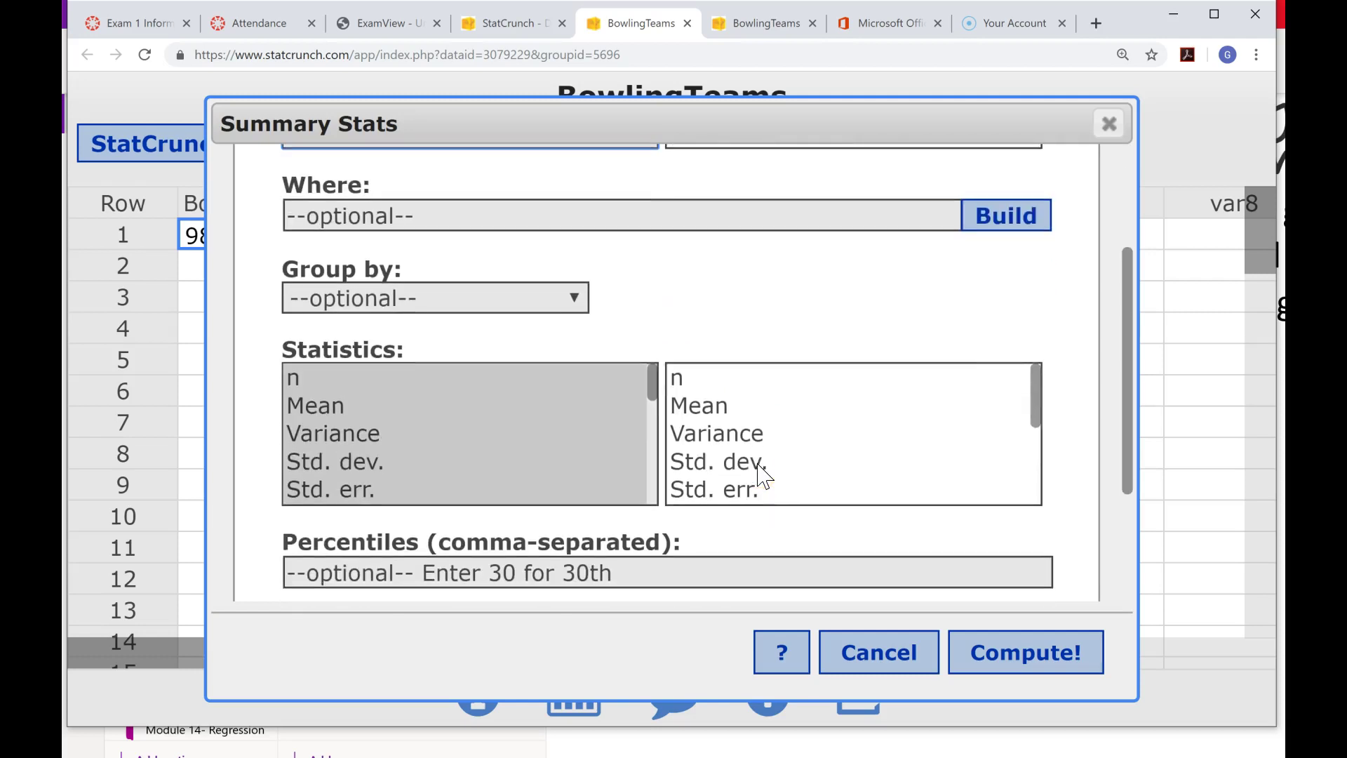
Step: Choose n, mean, variance, std. dev., median, range, min, max, Q1, Q3 and IQR, excluding std. err
click(652, 388)
mouse_move(653, 389)
mouse_down()
mouse_move(657, 483)
mouse_move(674, 379)
mouse_up()
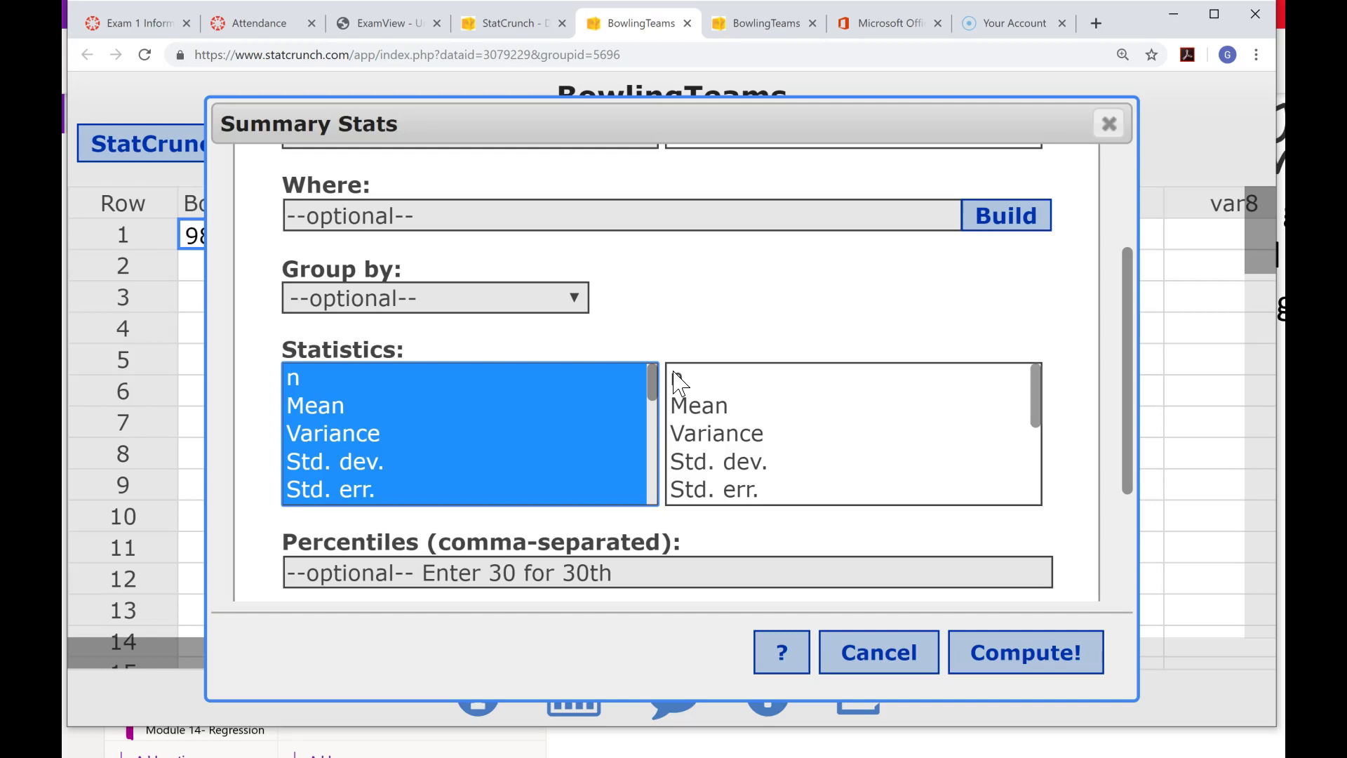
drag(631, 383, 549, 494)
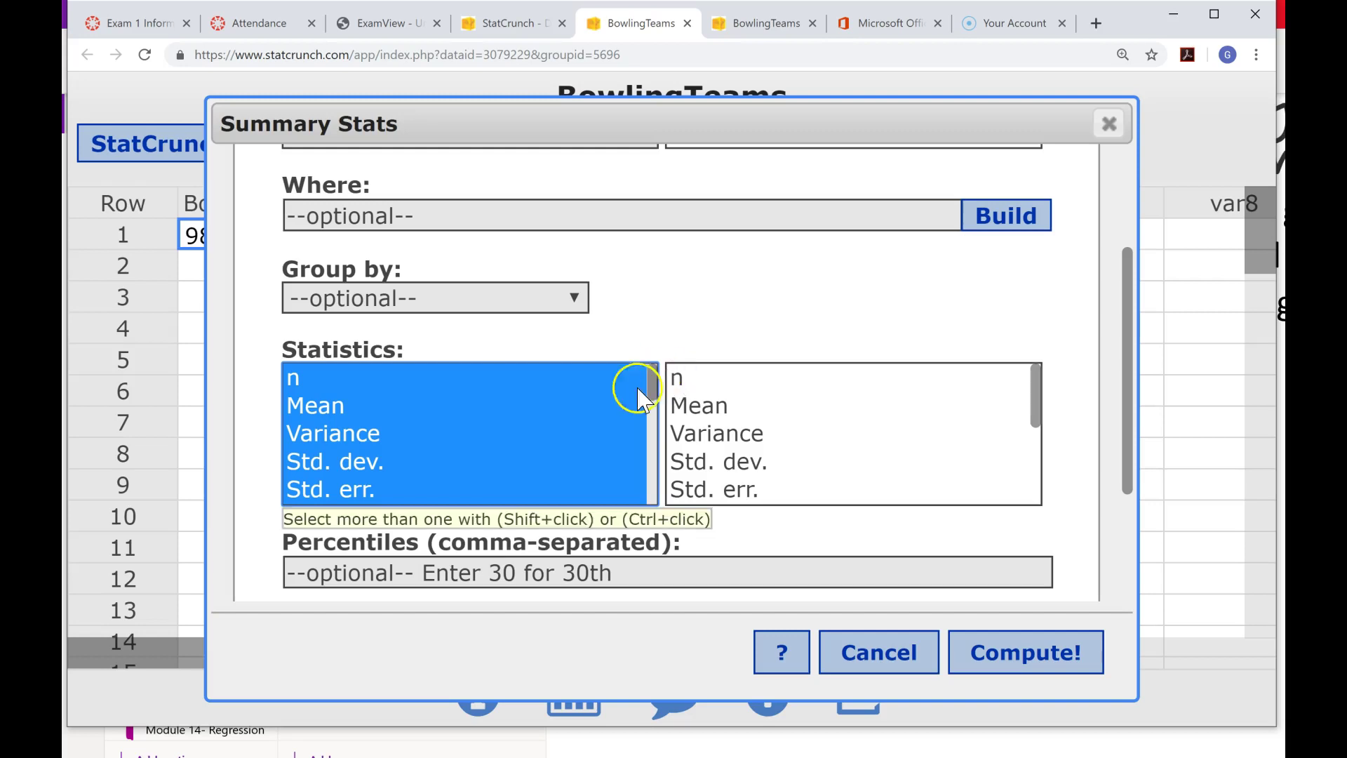
ctrl+click(549, 490)
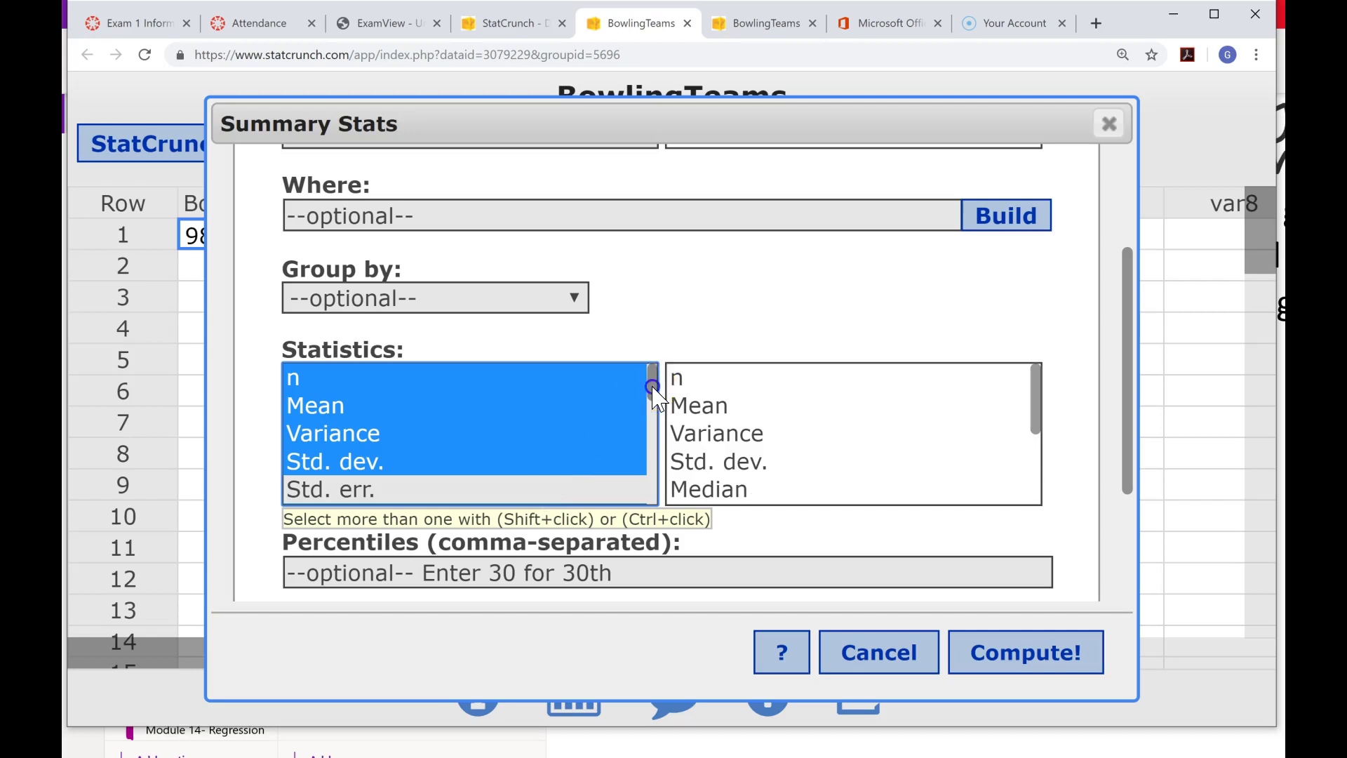
drag(651, 384, 646, 458)
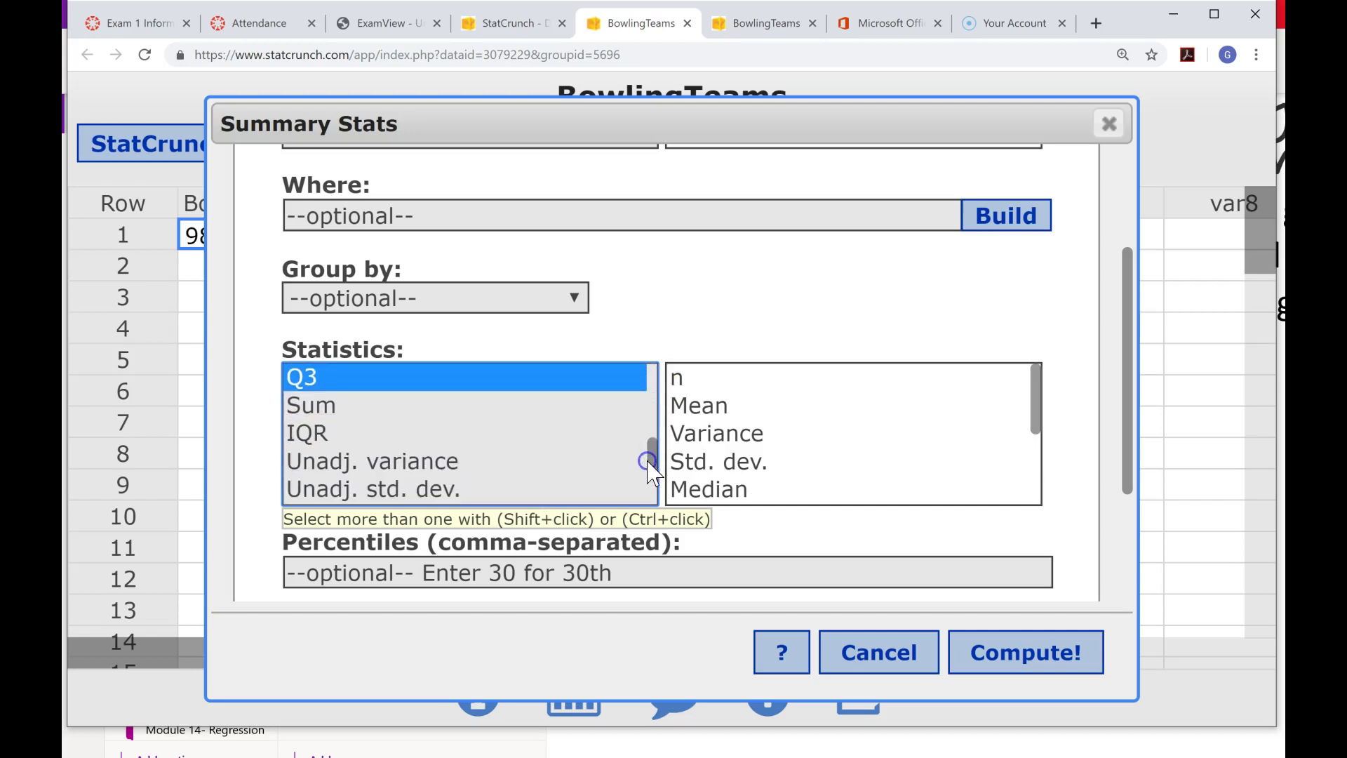
ctrl+click(527, 432)
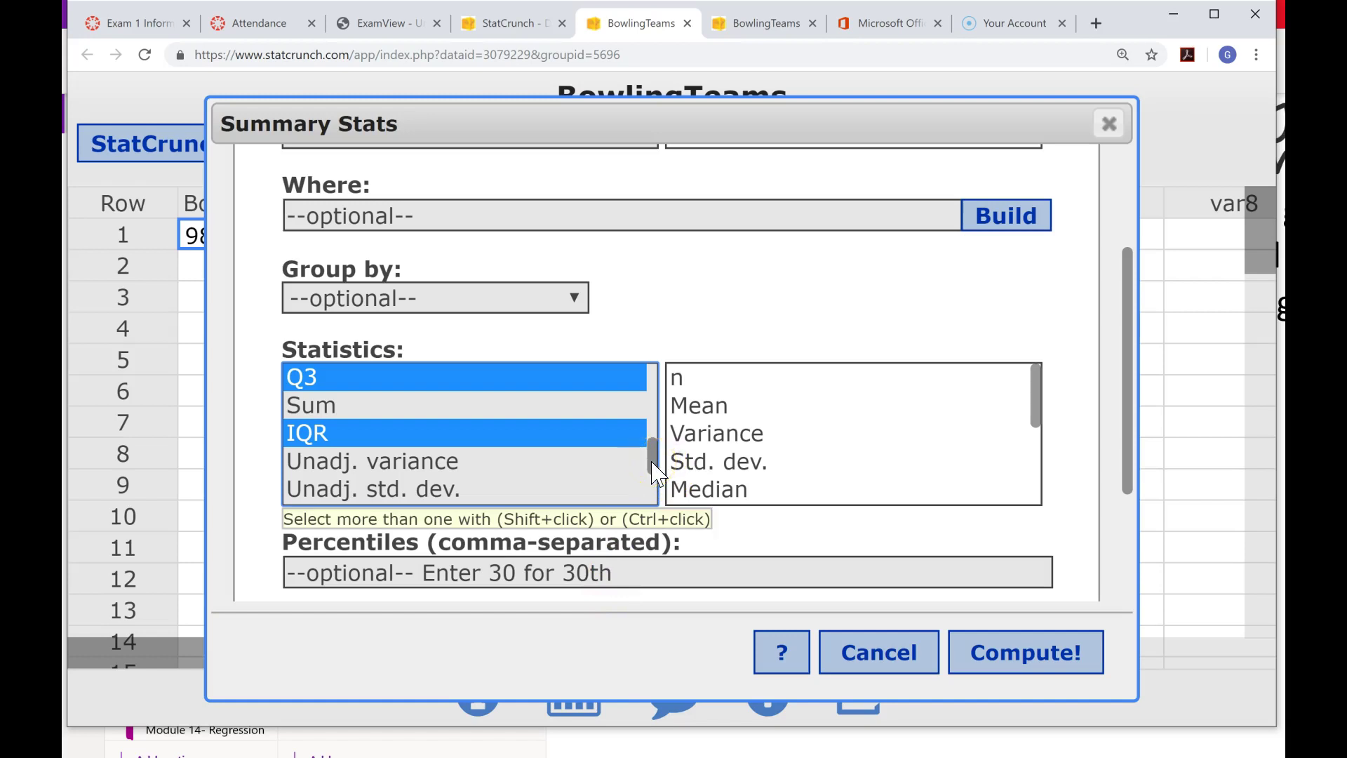
drag(654, 468, 654, 498)
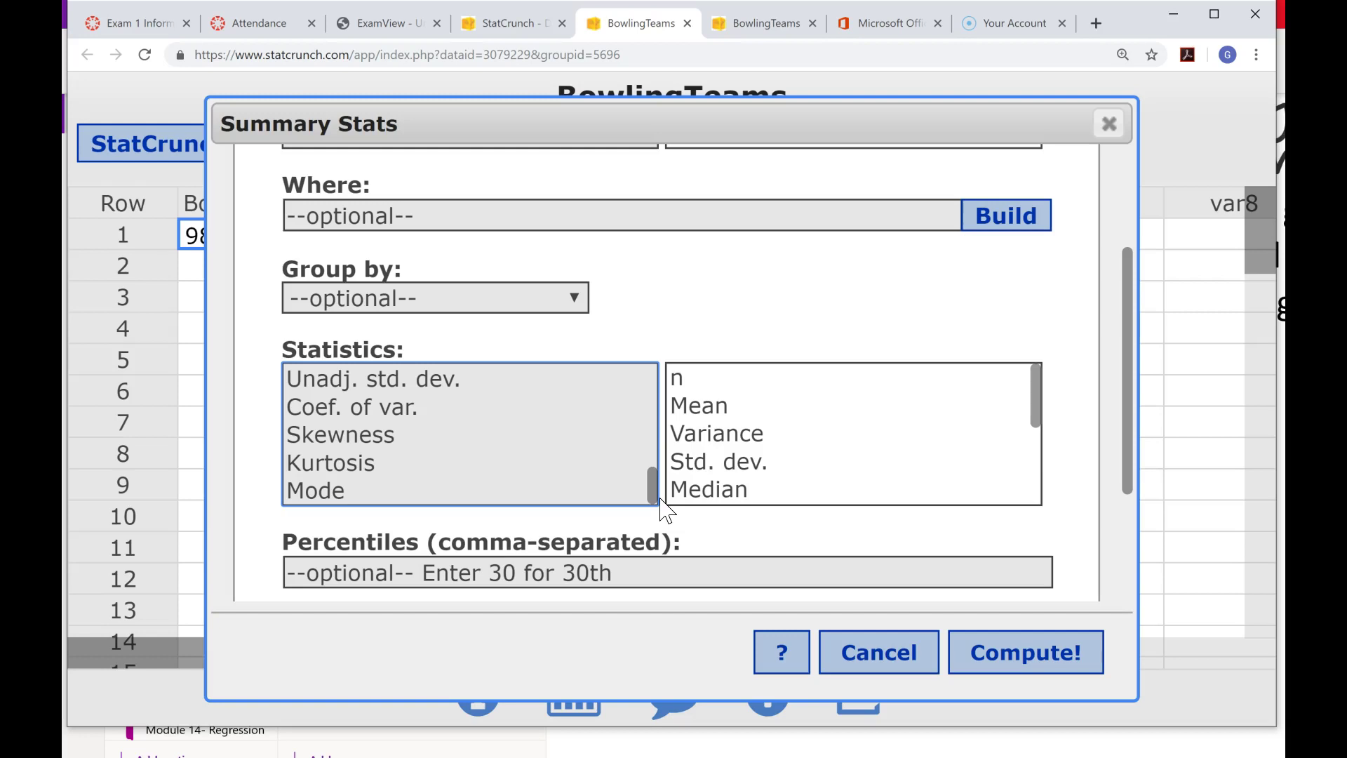
Step: Compute the table and scroll across to IQR (116 and 97.5)
click(1055, 653)
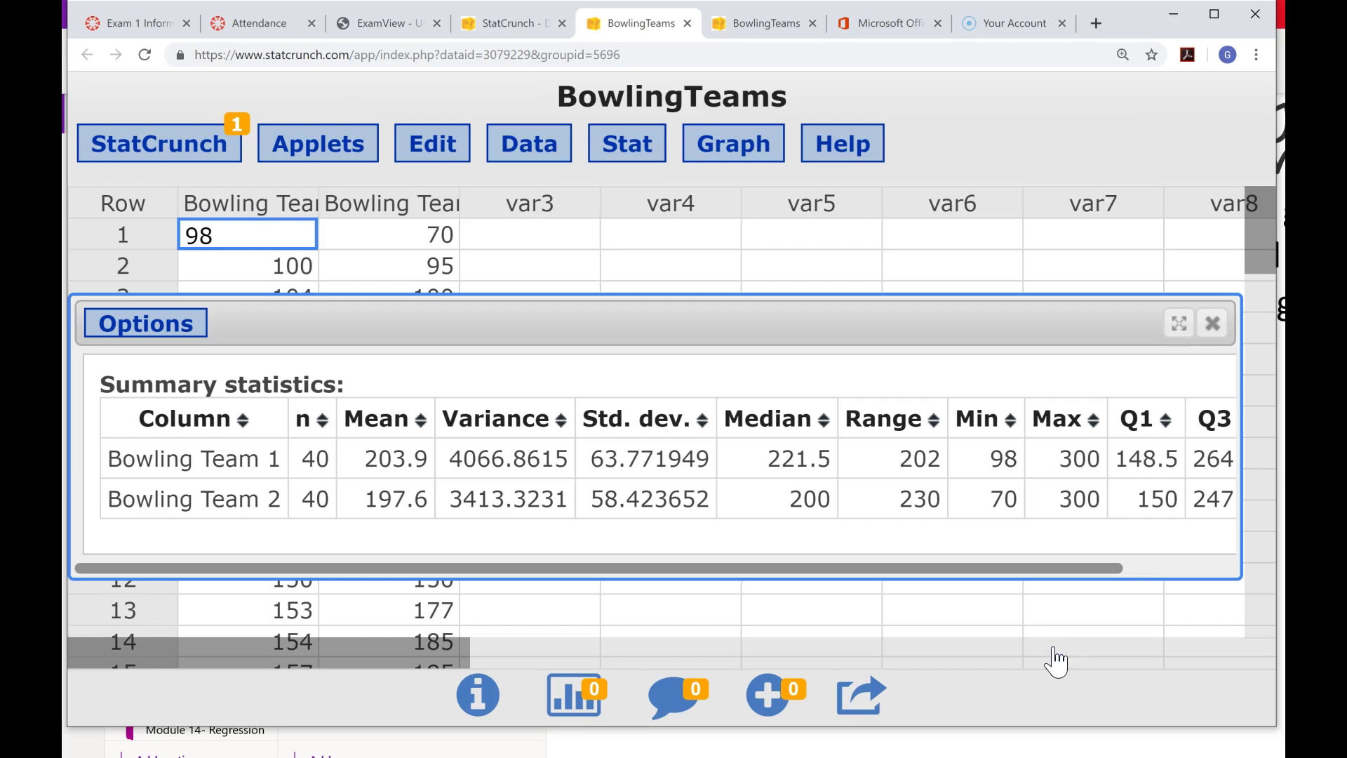
click(957, 567)
drag(957, 575, 1141, 598)
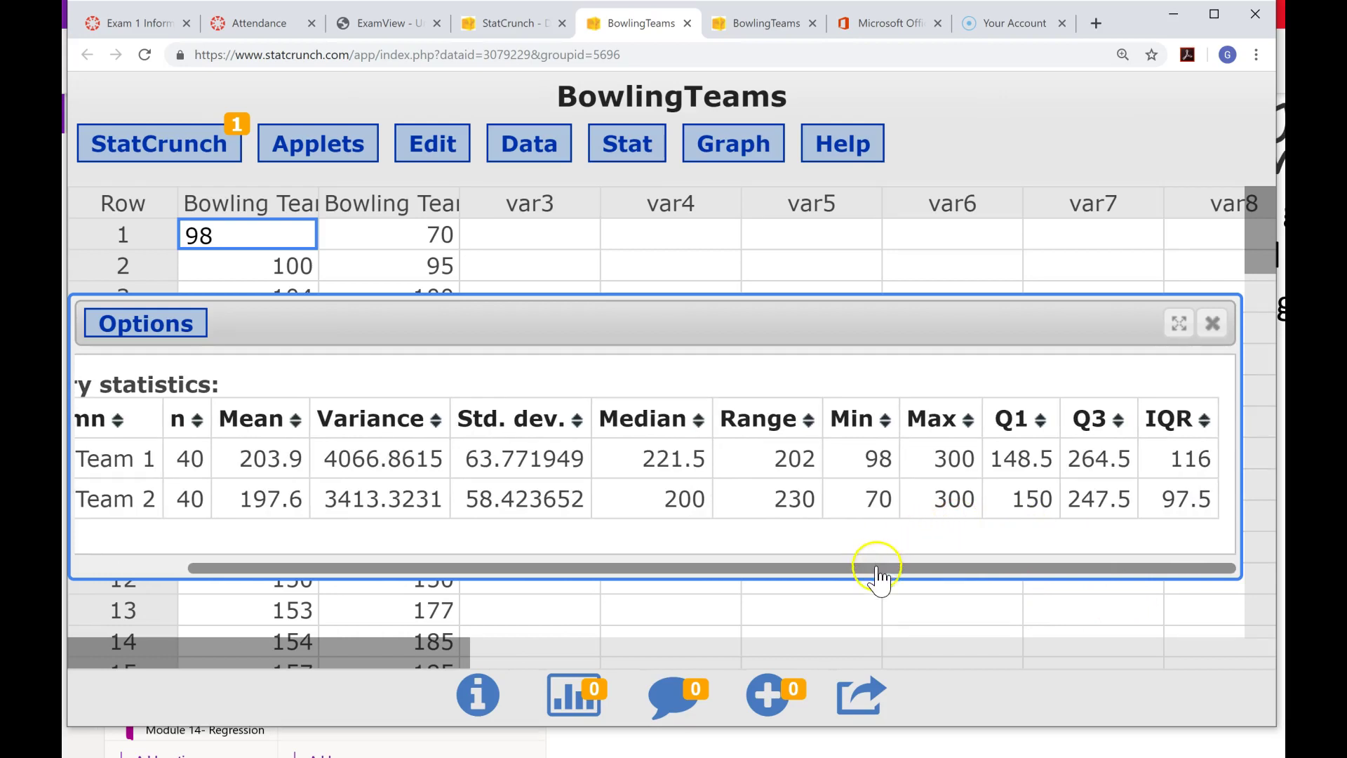
drag(874, 570, 629, 550)
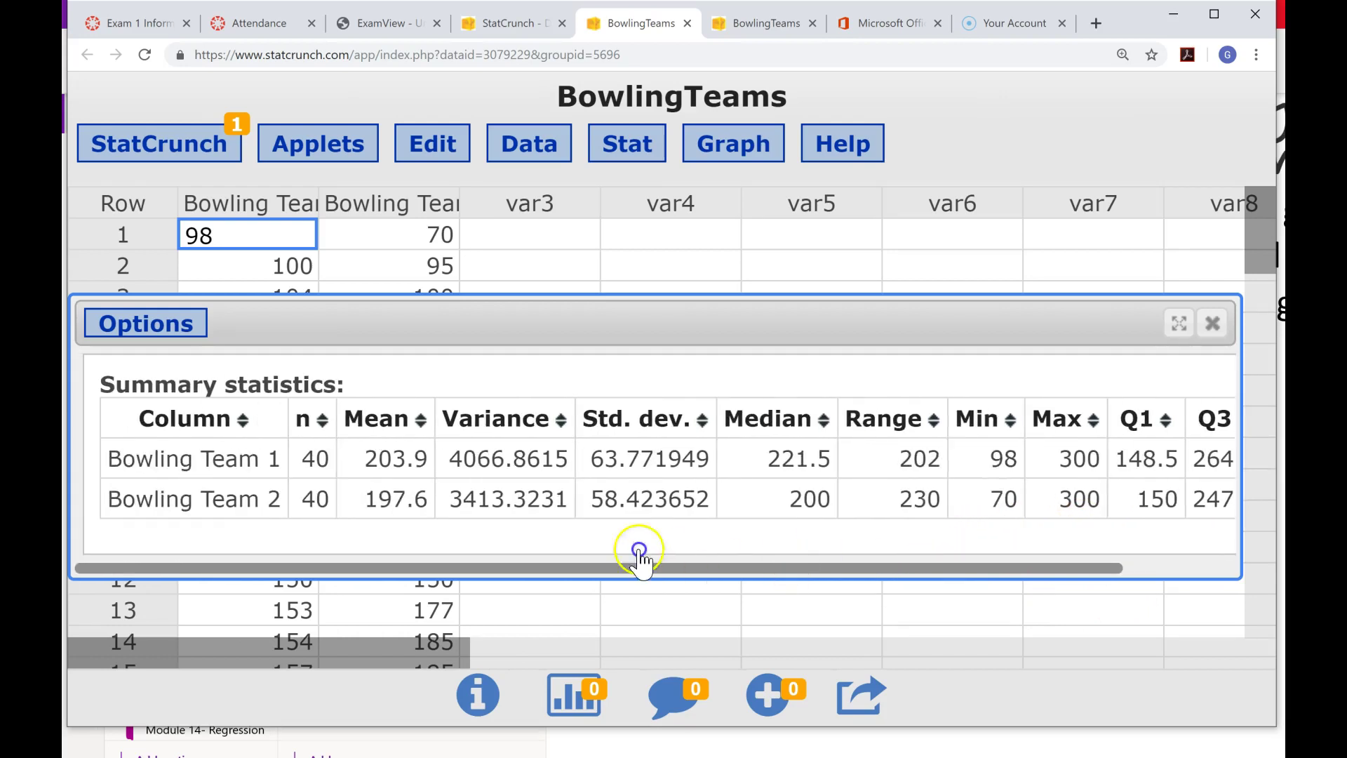
Step: Show the results window's Options menu
click(157, 335)
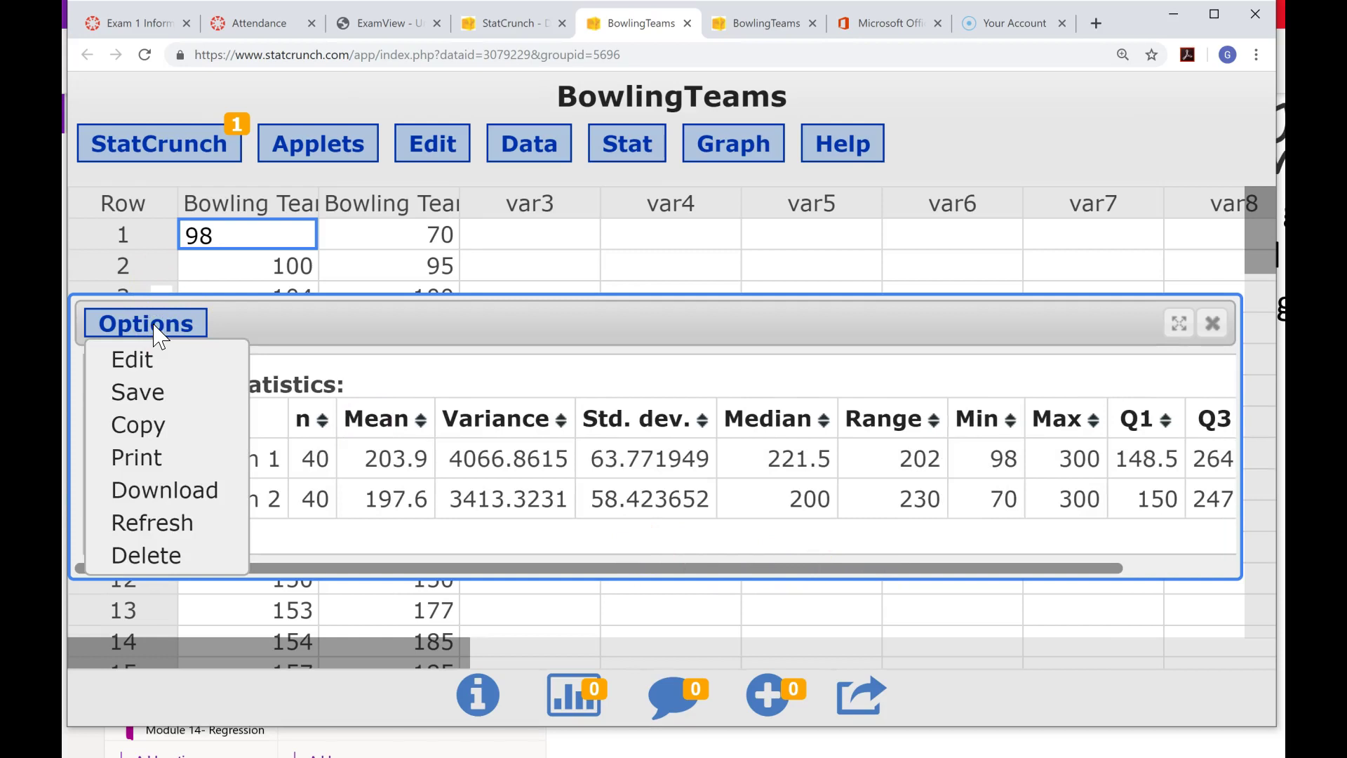